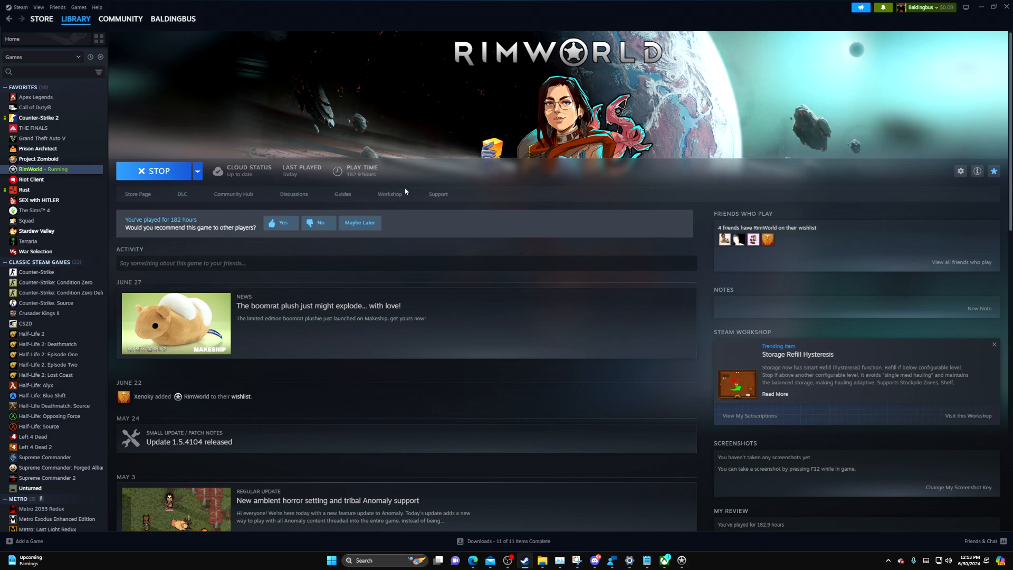
Browse RimWorld's Steam Workshop items sorted by Most Popular.
left_click(390, 194)
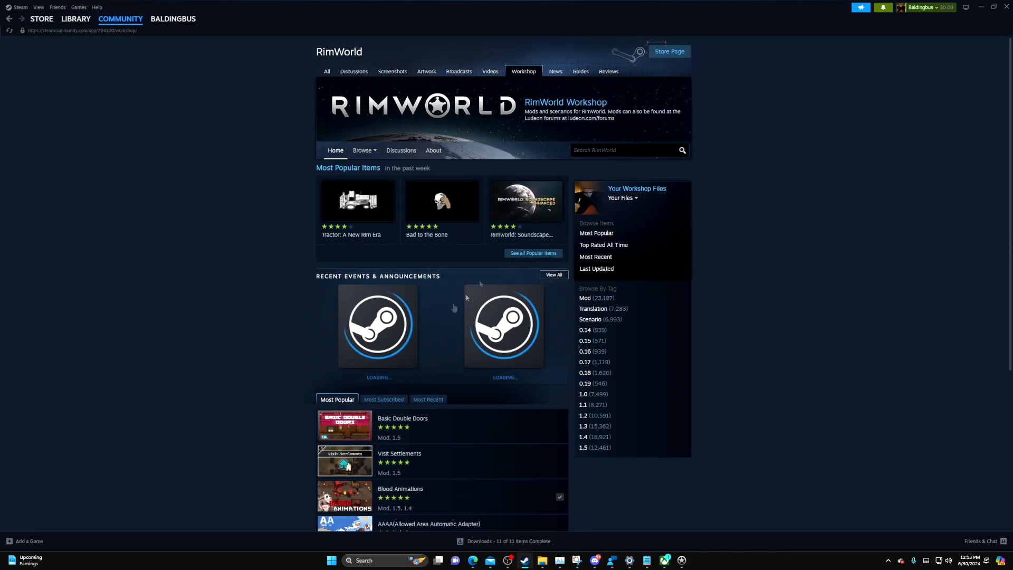
scroll(431, 301, "down", 1)
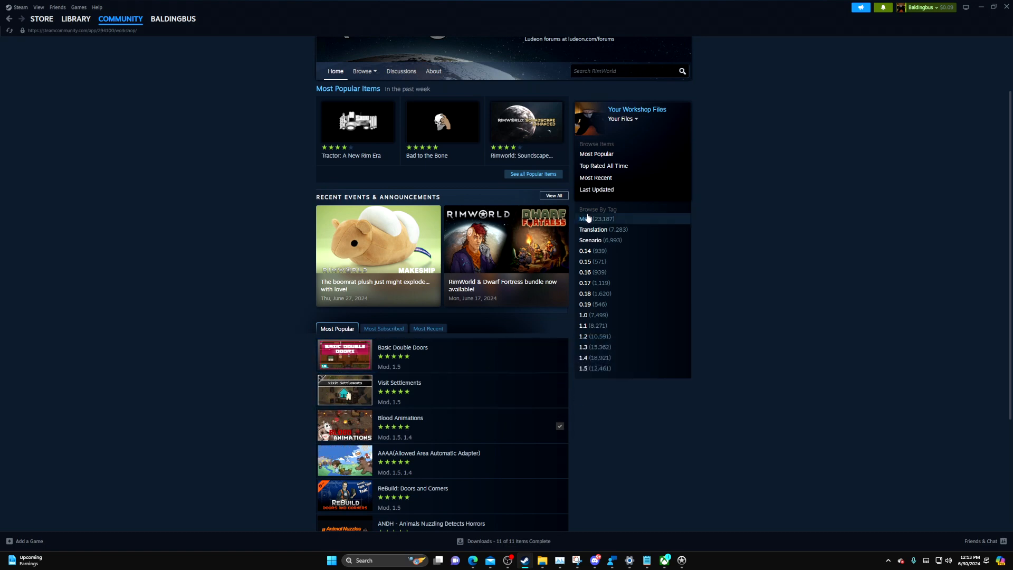
scroll(491, 237, "up", 1)
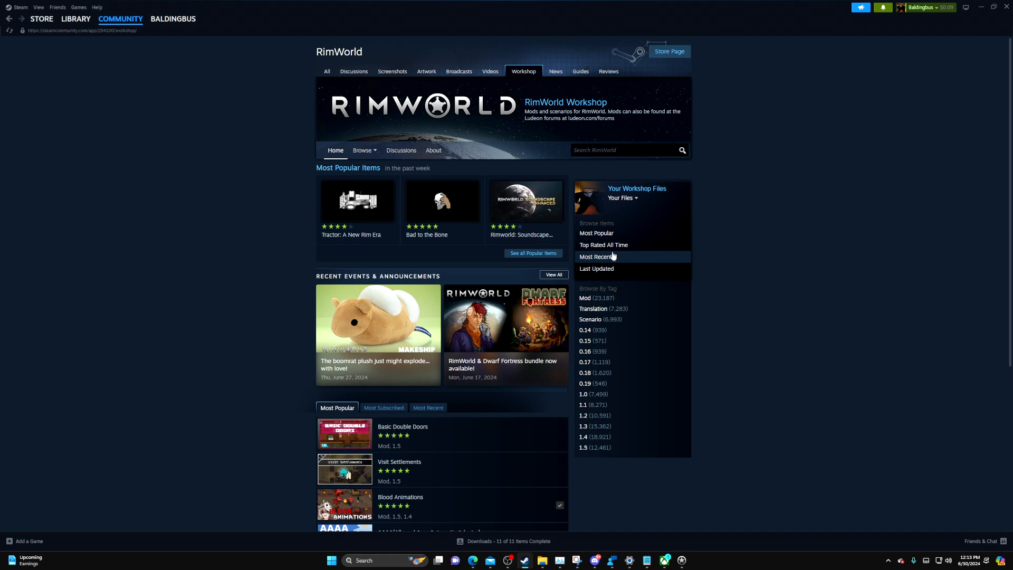
left_click(596, 233)
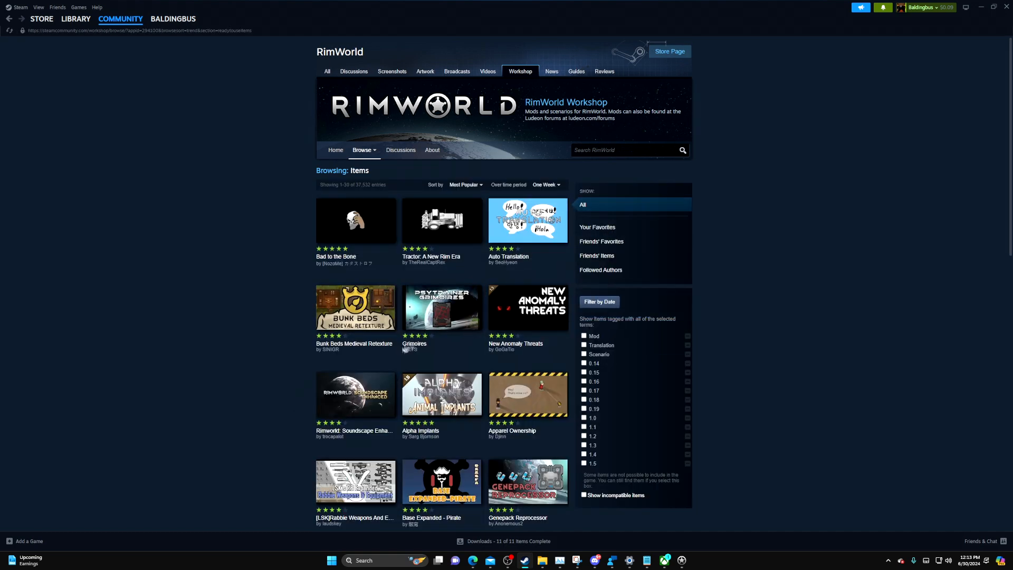
Set the Workshop time-period filter to All Time for the most popular items.
left_click(546, 187)
left_click(547, 236)
left_click(544, 188)
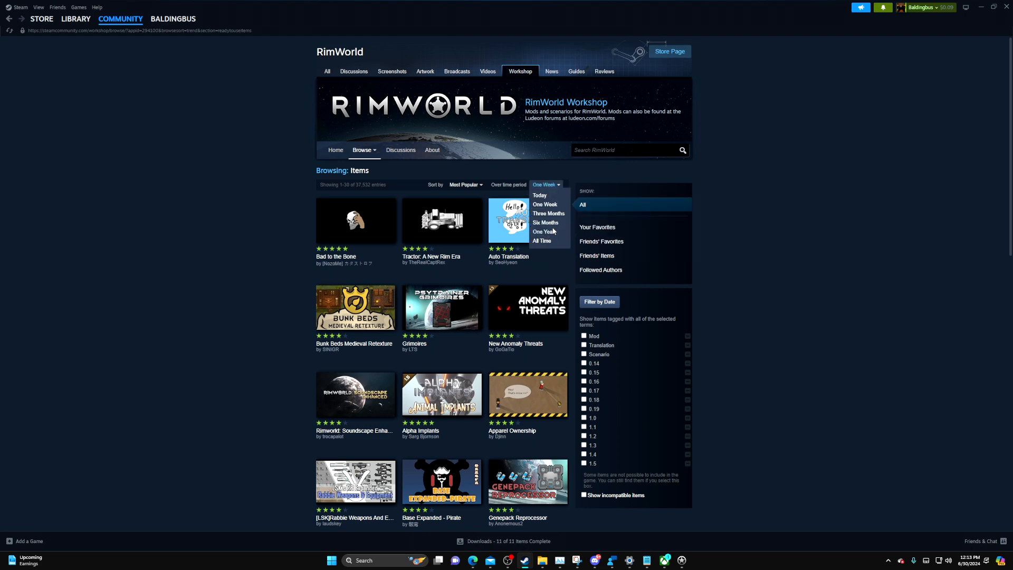
left_click(541, 242)
left_click(545, 185)
left_click(542, 241)
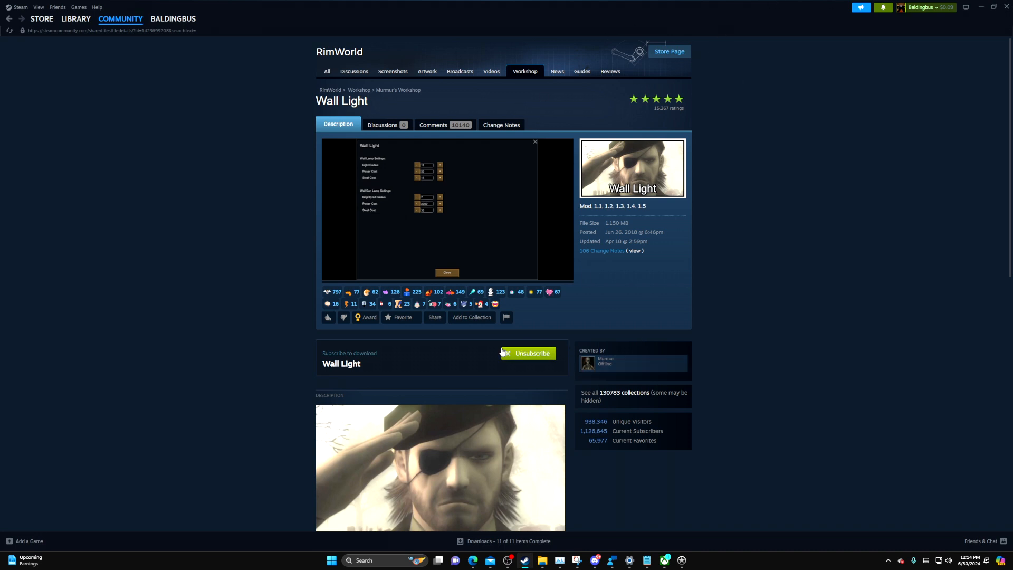
Switch to the running RimWorld game and bring up its Mods manager.
left_click(681, 560)
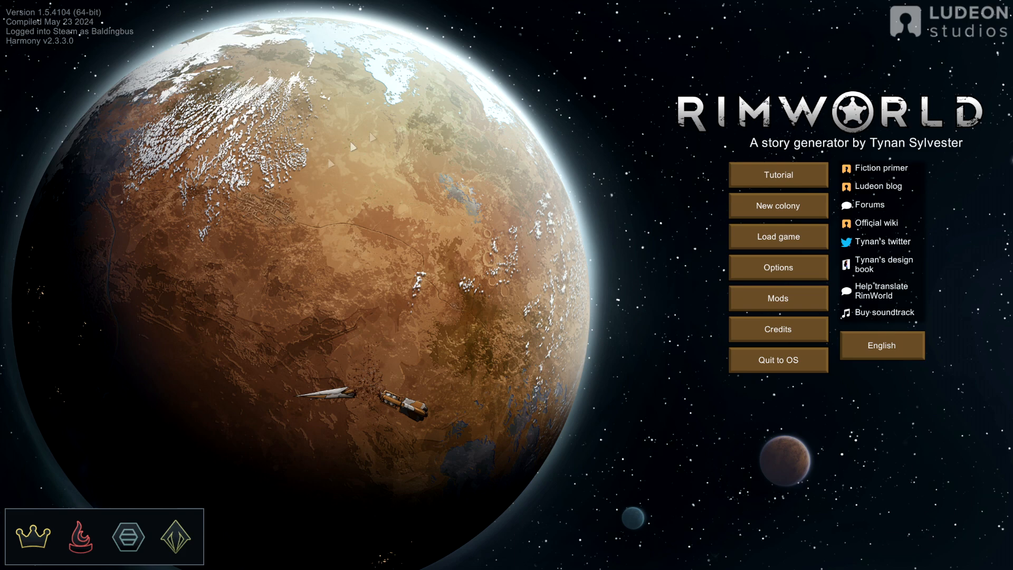
left_click(771, 305)
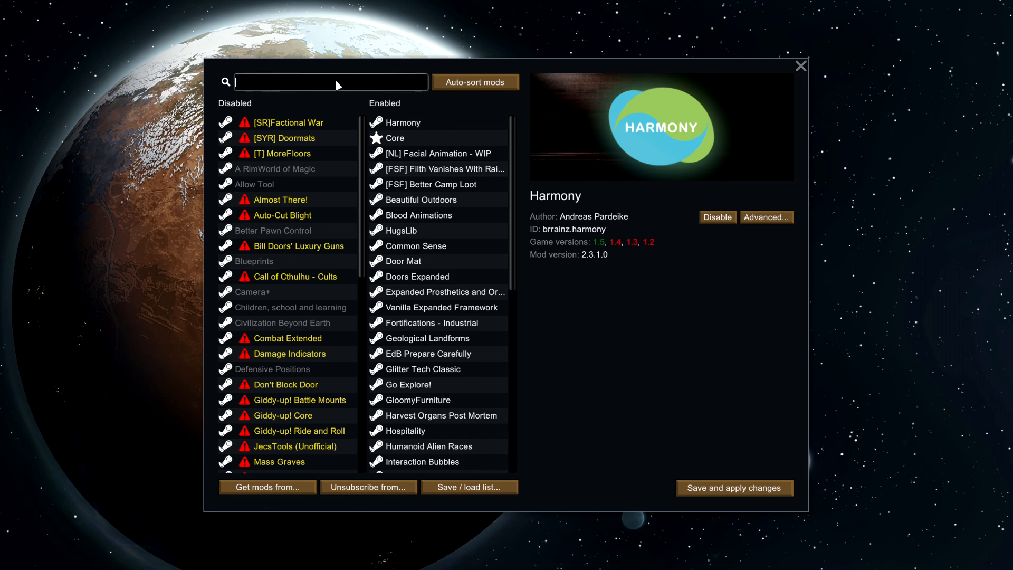
type("wakk")
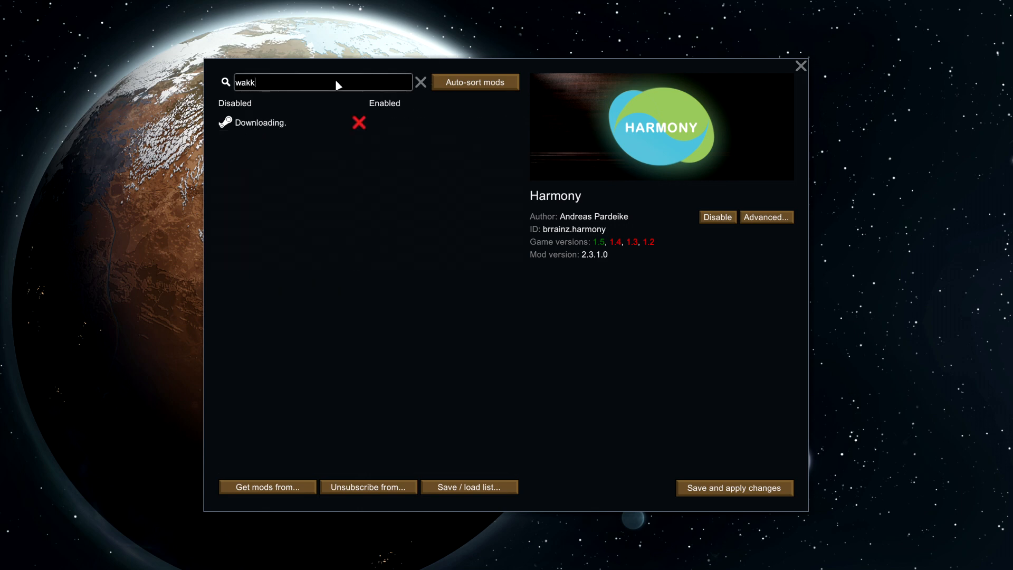
Search the mod list for 'wall' and show the Wall Light mod's details.
key("BackSpace")
key("BackSpace")
type("ll")
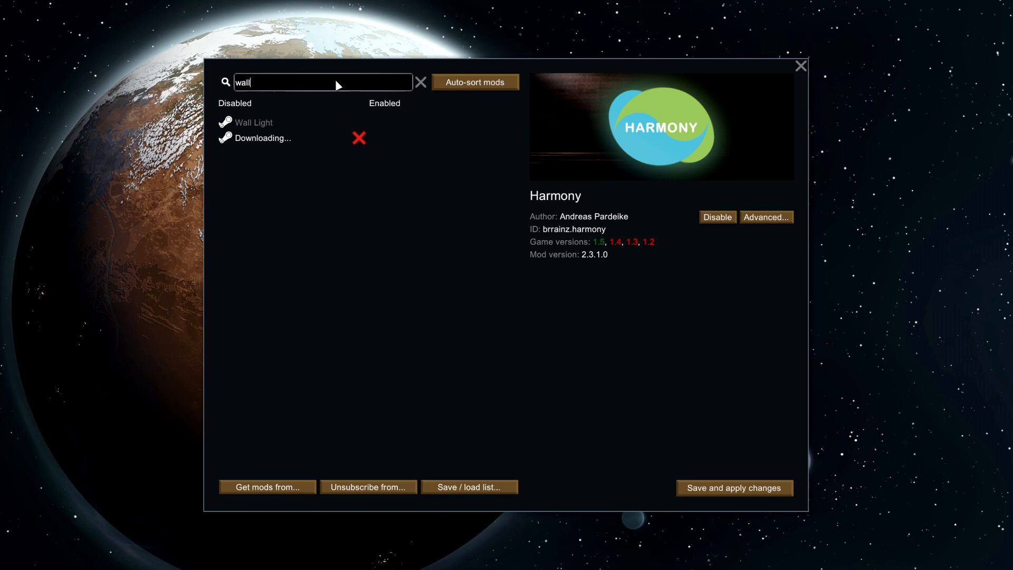
left_click(264, 122)
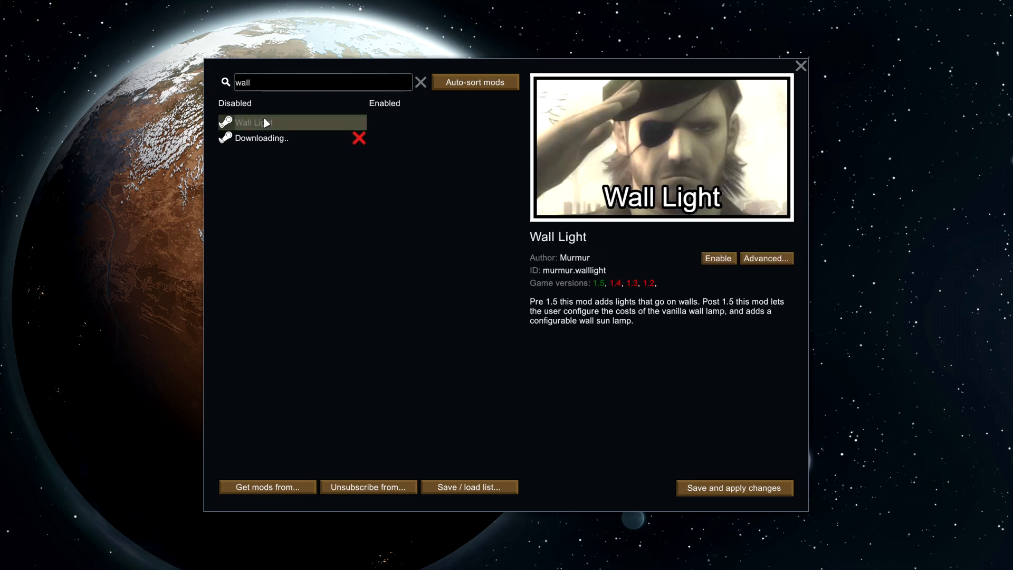
Enable the Wall Light mod so it moves to the enabled list.
left_click(719, 258)
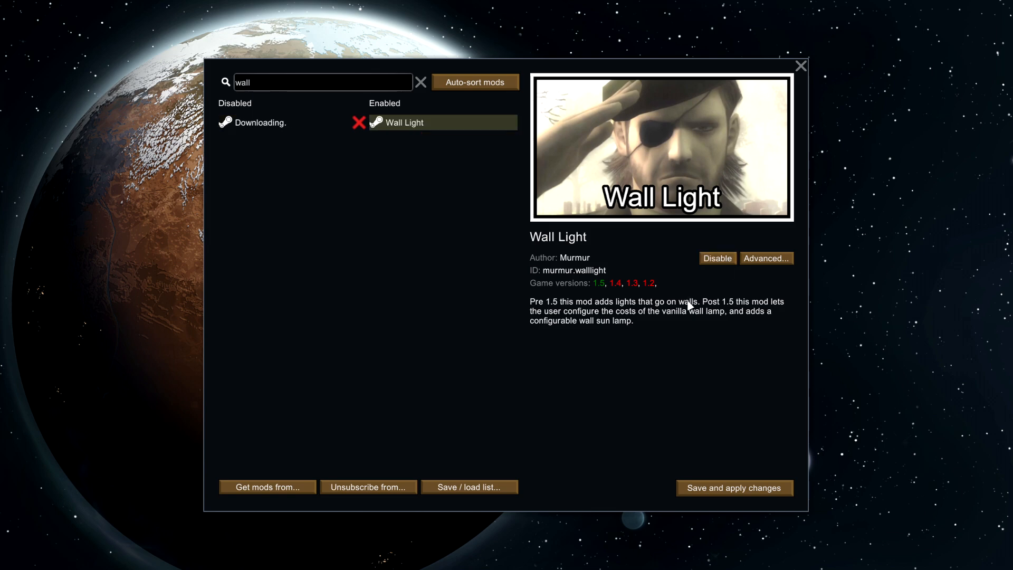